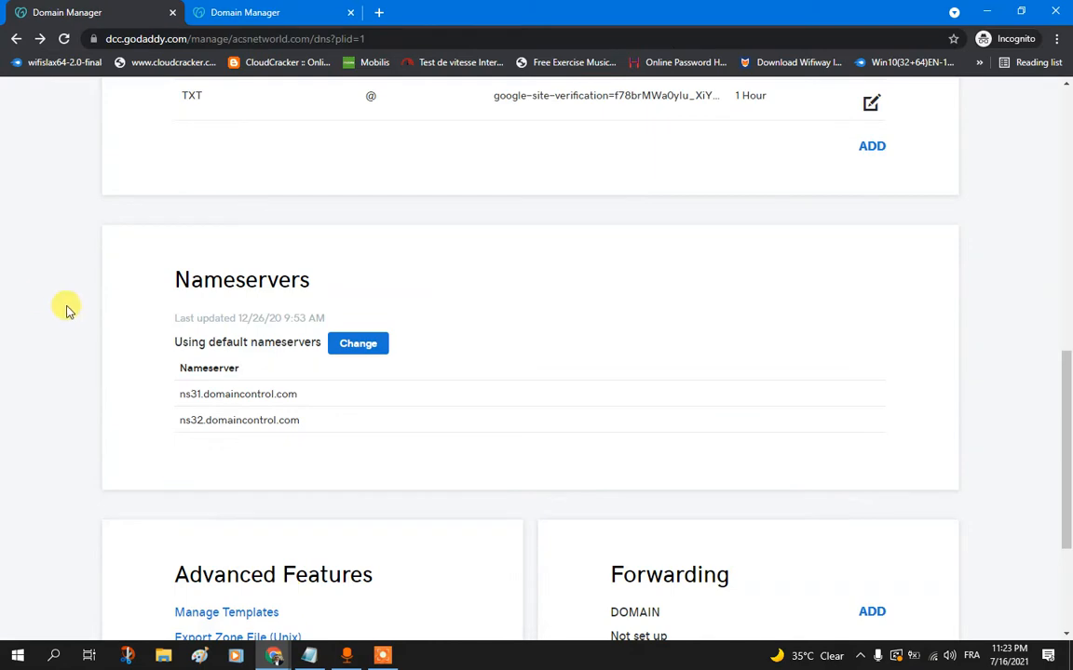
Step: Start changing the default nameservers of acsnetworld.com from its DNS Management page
scroll(67, 308, "up", 8)
scroll(66, 312, "down", 7)
scroll(66, 313, "down", 4)
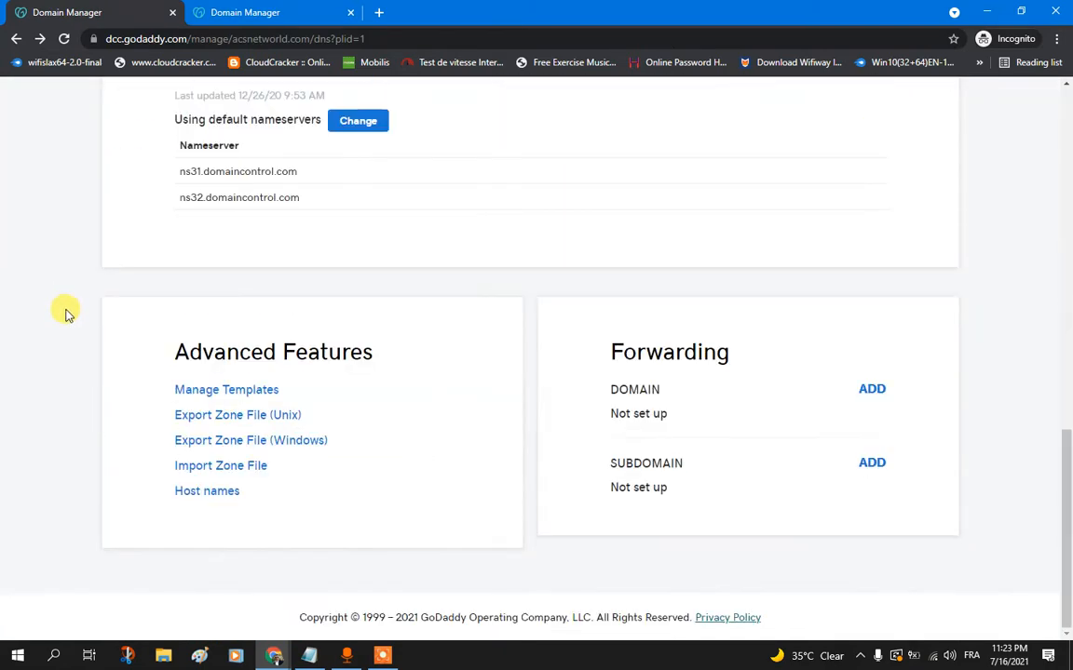
scroll(65, 311, "up", 3)
scroll(58, 313, "up", 1)
scroll(59, 314, "up", 4)
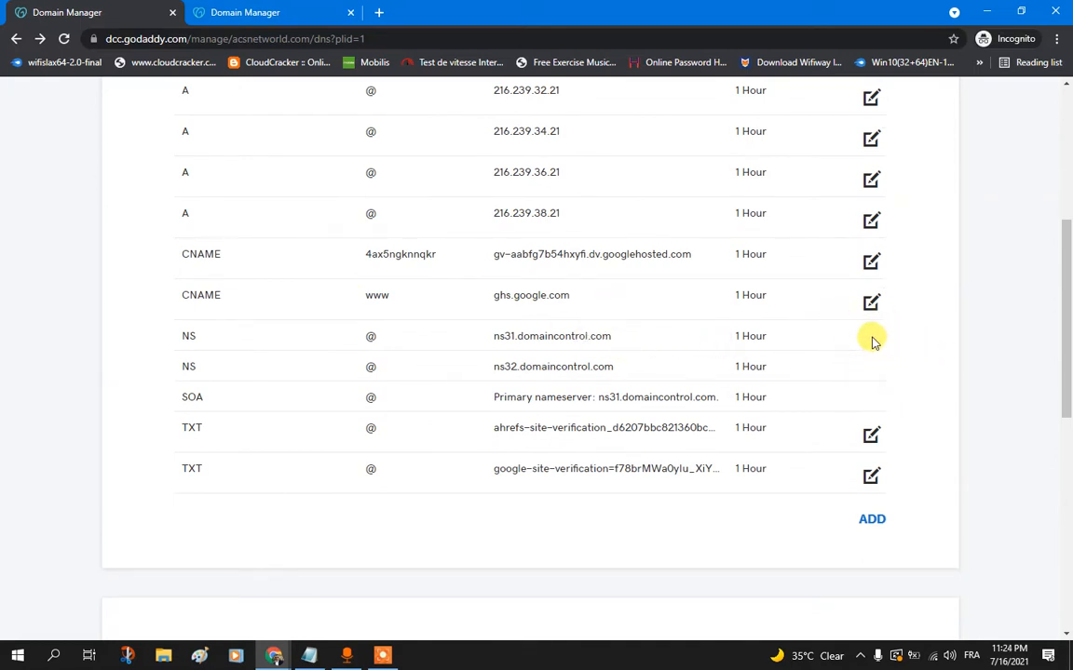
scroll(391, 510, "down", 3)
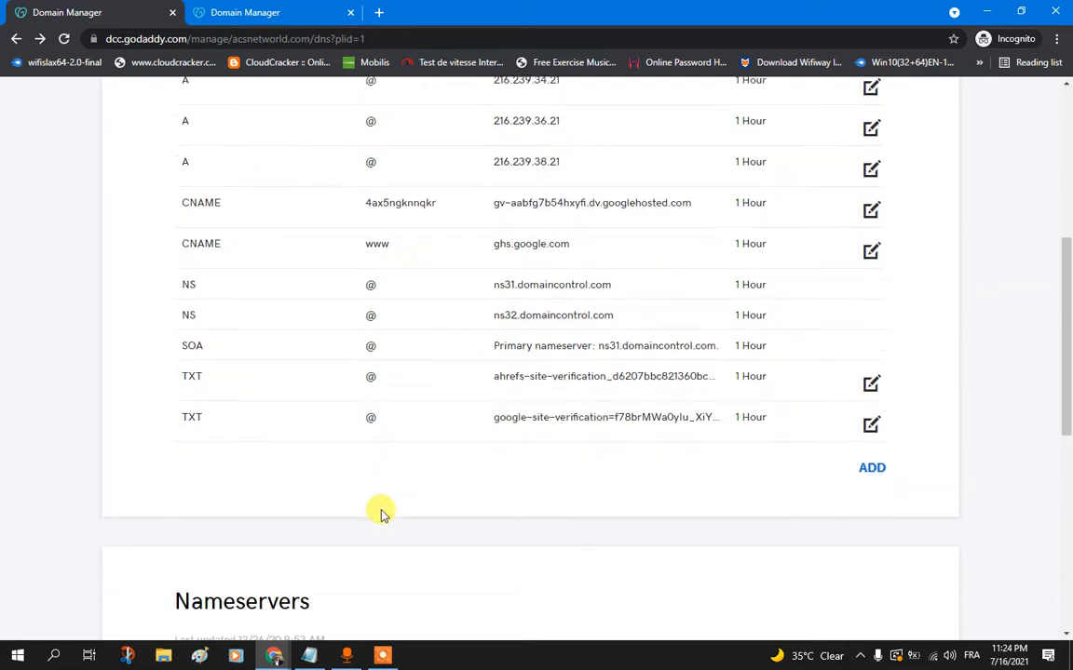
left_click(358, 421)
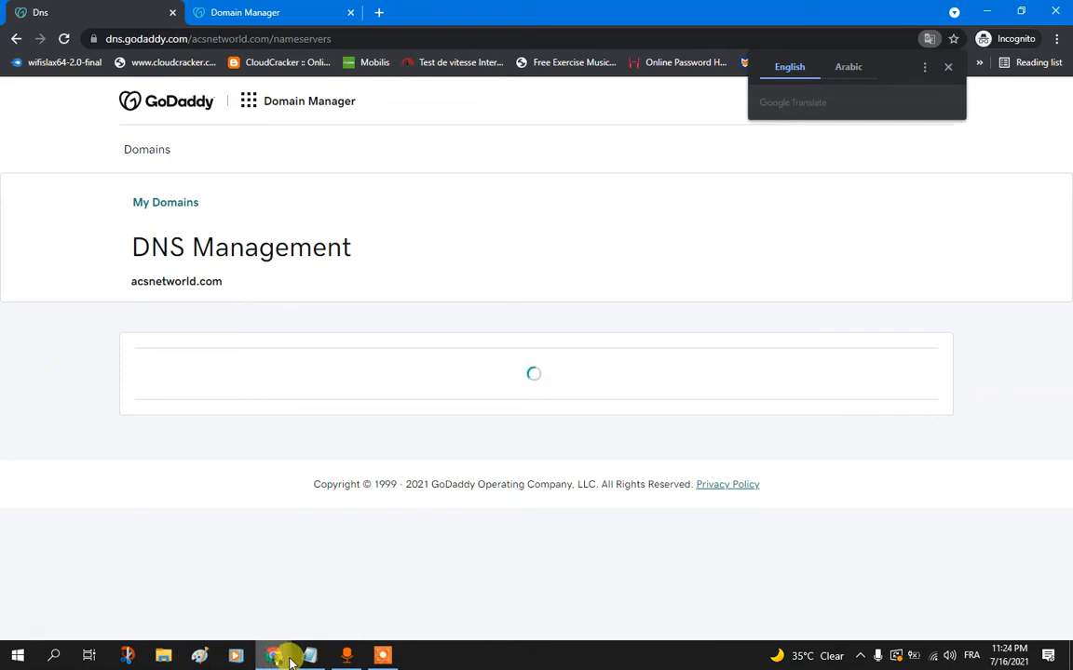
Step: Switch to the Cloudflare dashboard and copy the first replacement nameserver, donna.ns.cloudflare.com
mouse_move(281, 652)
left_click(389, 599)
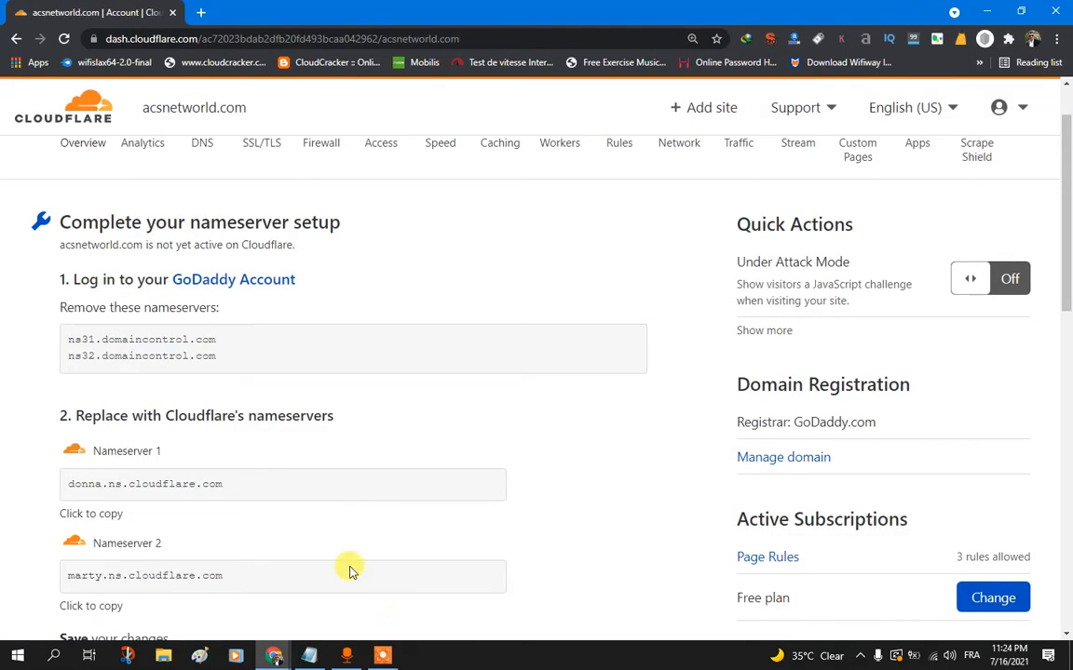
left_click(89, 511)
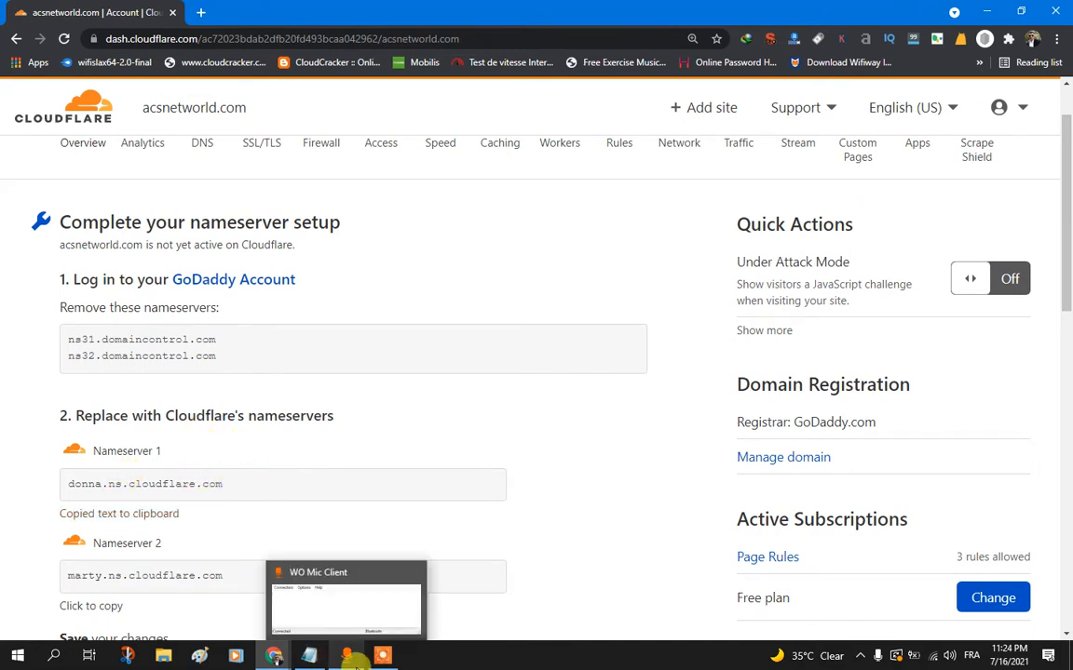
Step: Return to GoDaddy, choose to enter own nameservers for acsnetworld.com, and paste donna.ns.cloudflare.com as Nameserver 1
mouse_move(277, 658)
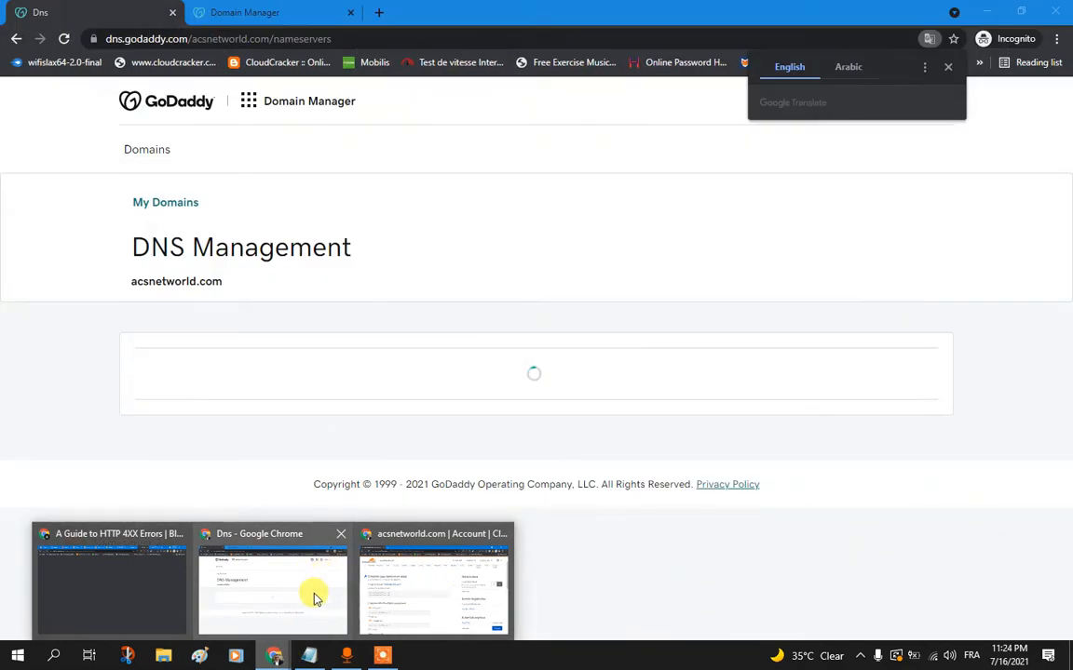
left_click(314, 597)
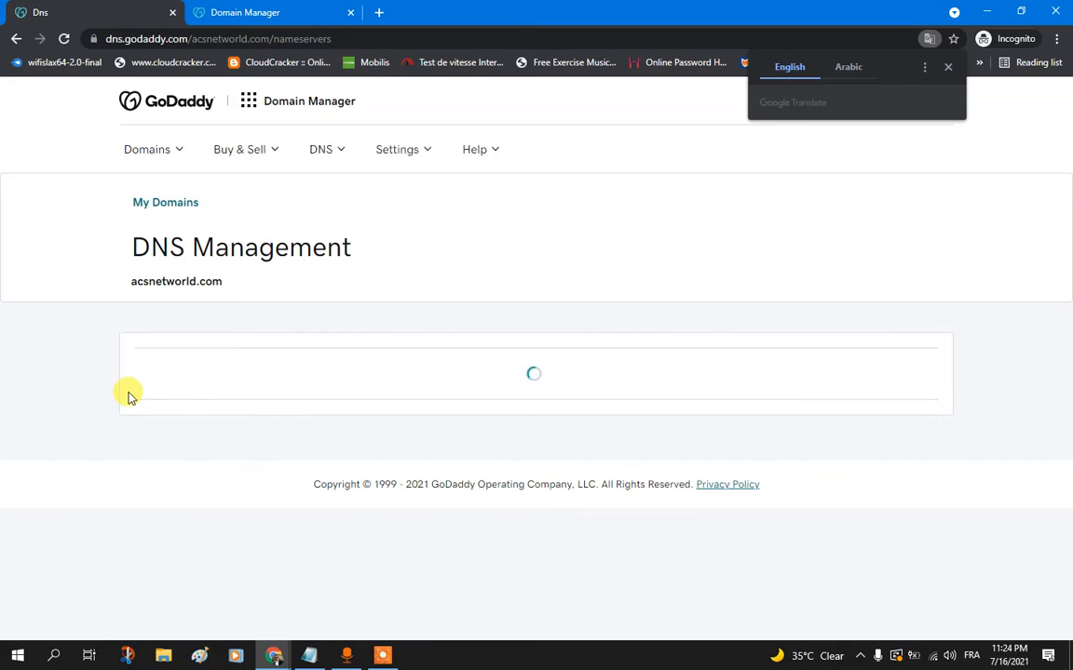
scroll(128, 401, "down", 1)
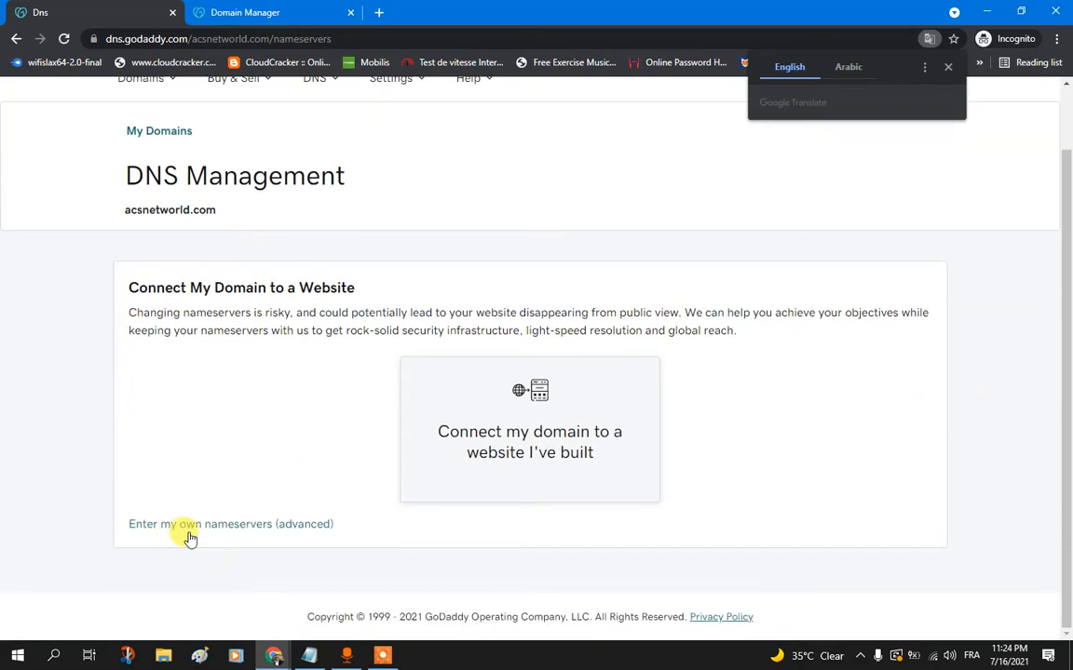
left_click(244, 526)
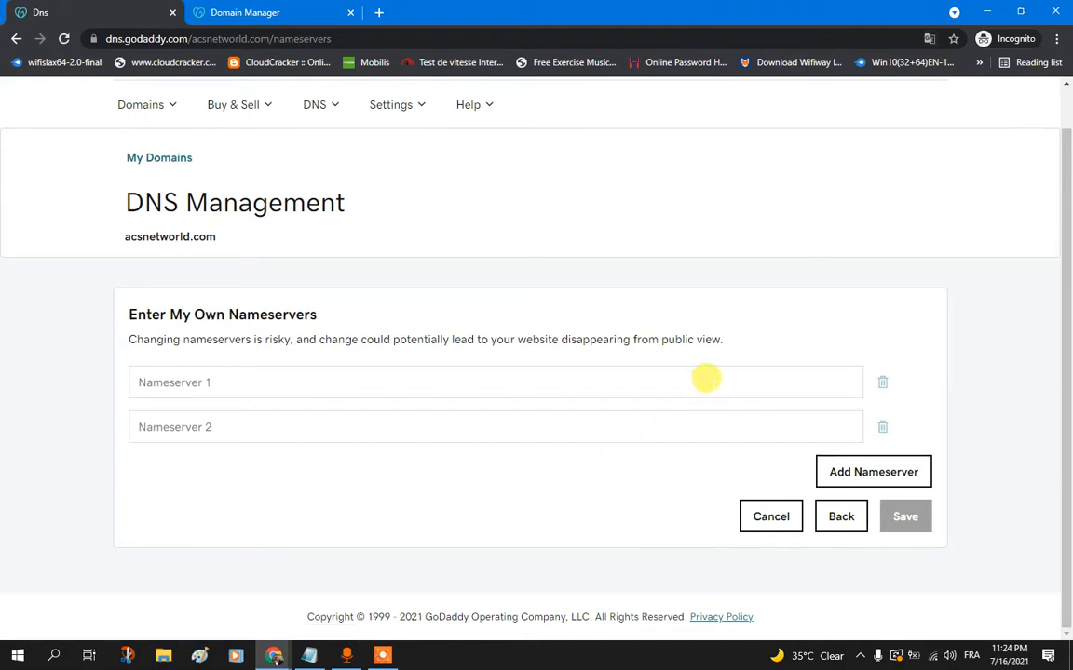
left_click(706, 378)
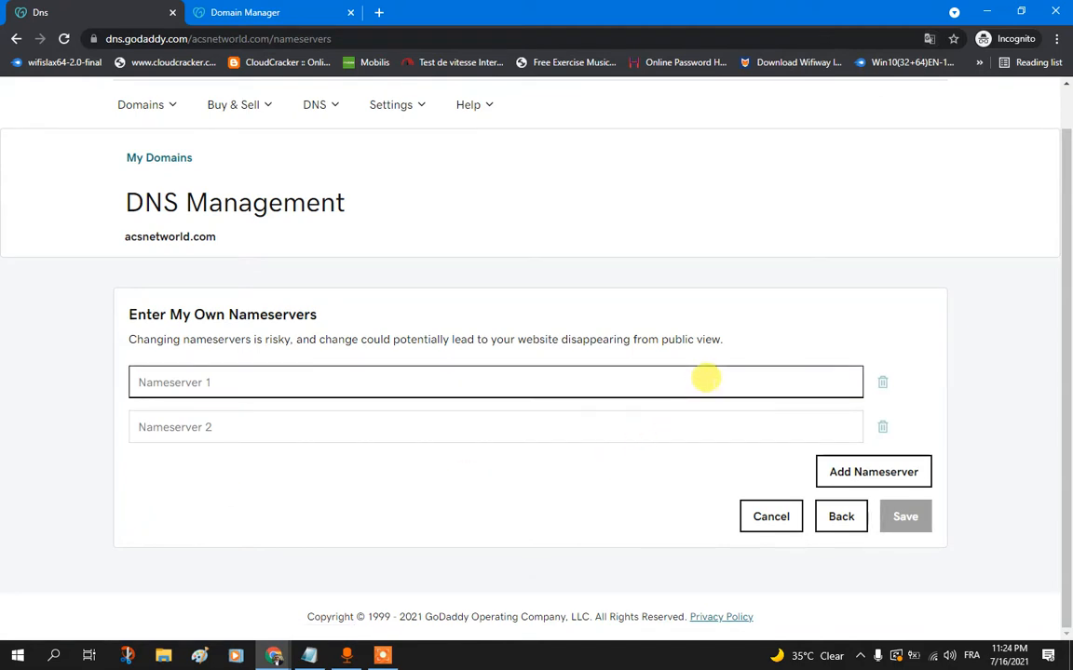
key("ctrl+v")
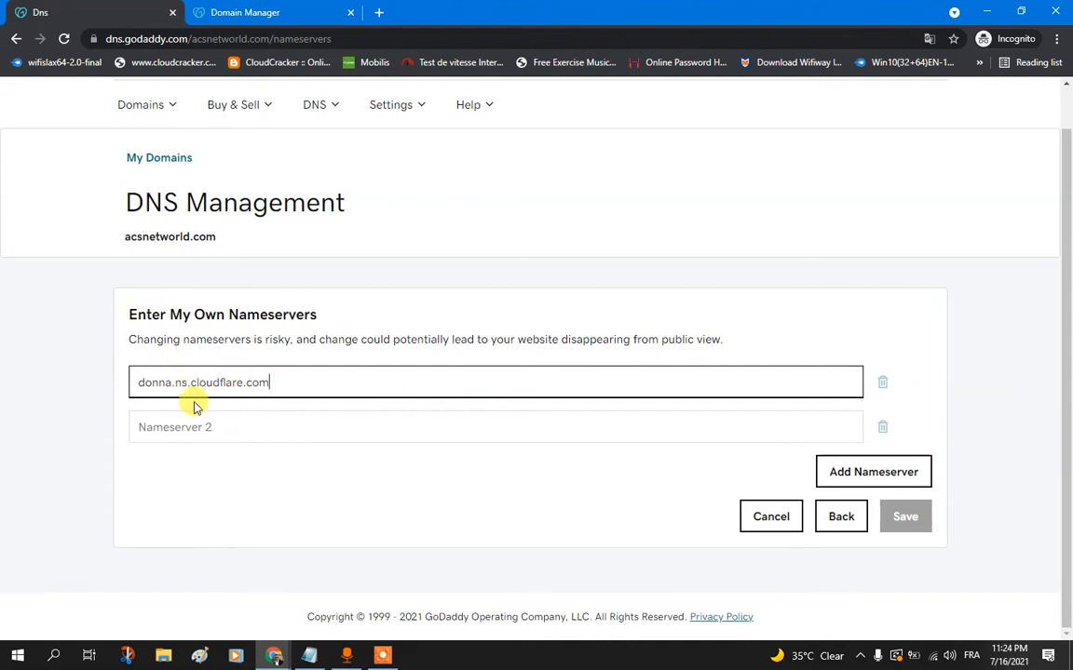
Step: Copy the second replacement nameserver, marty.ns.cloudflare.com, from Cloudflare and paste it as Nameserver 2 in GoDaddy
left_click(334, 424)
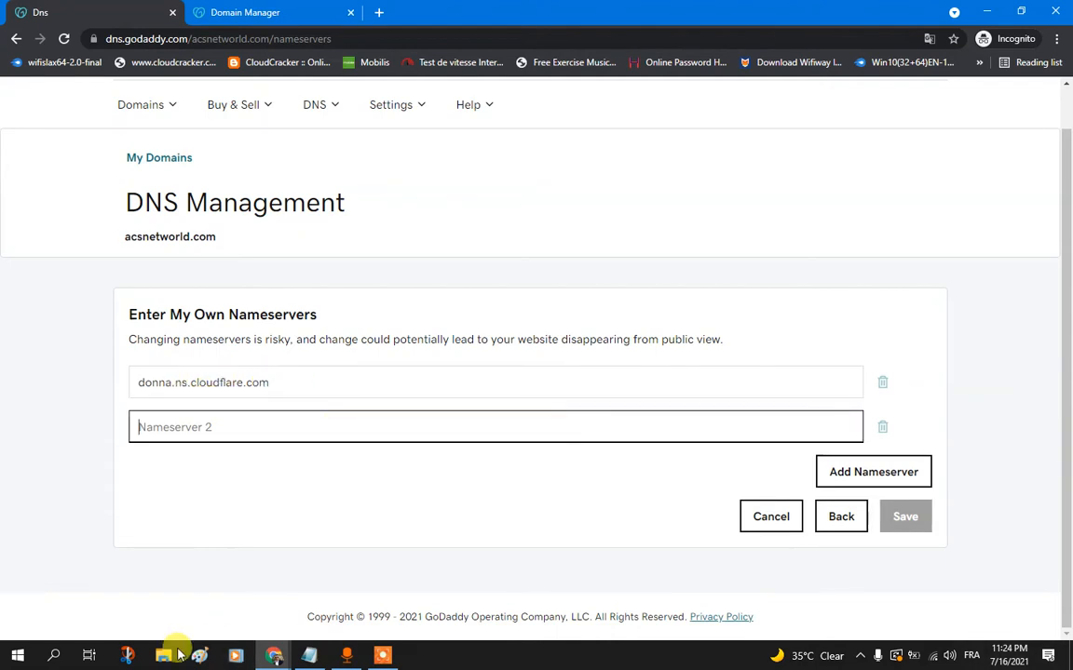
mouse_move(282, 650)
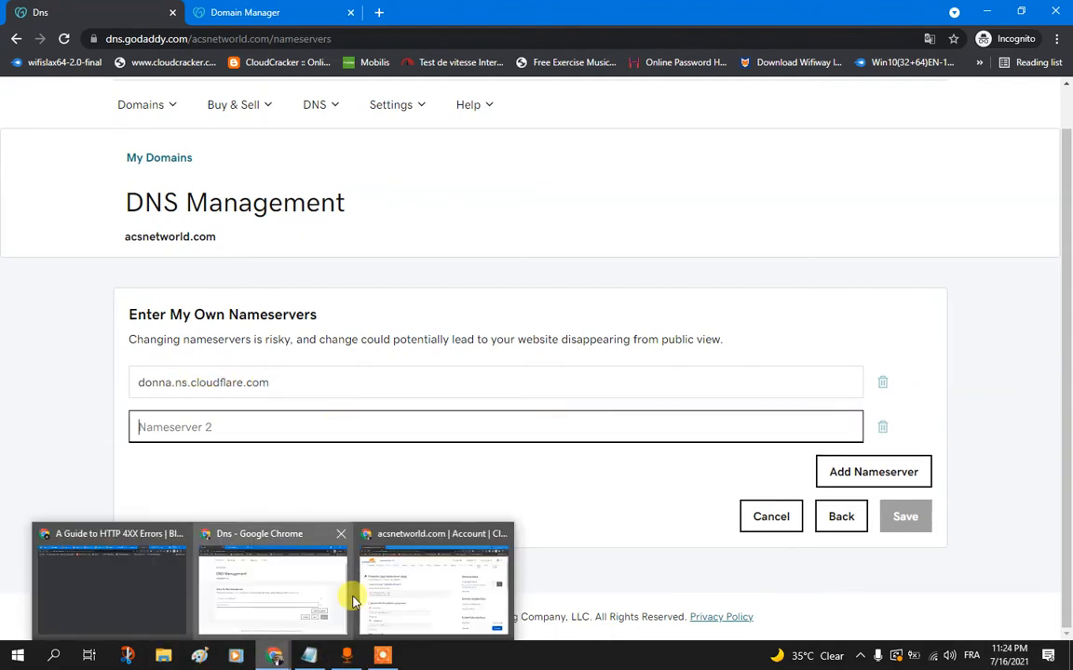
left_click(410, 573)
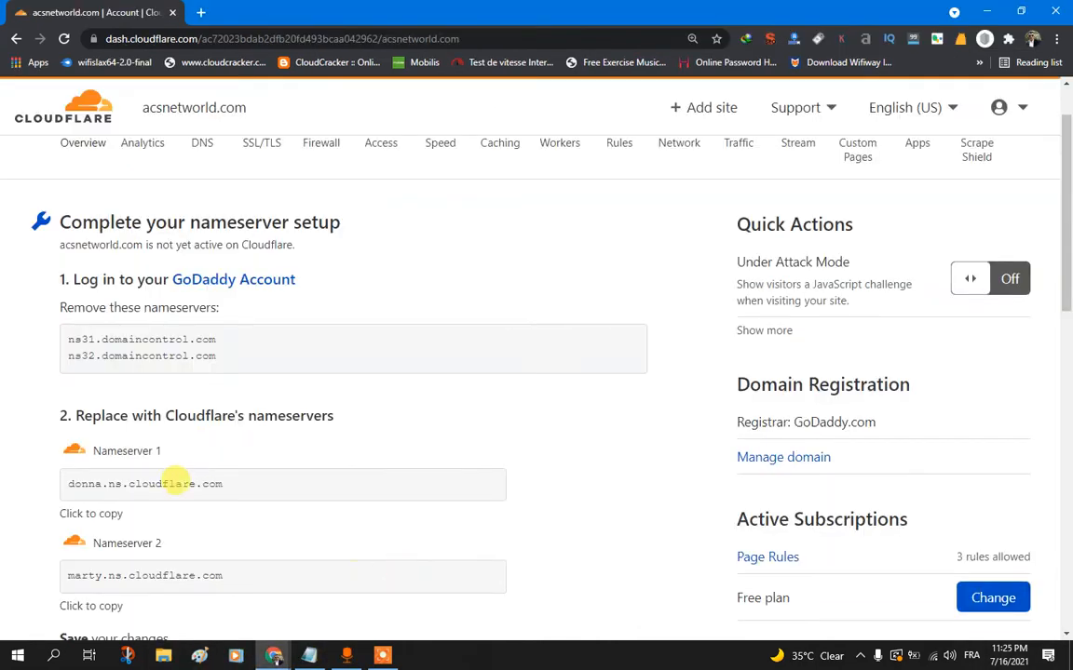
left_click(92, 606)
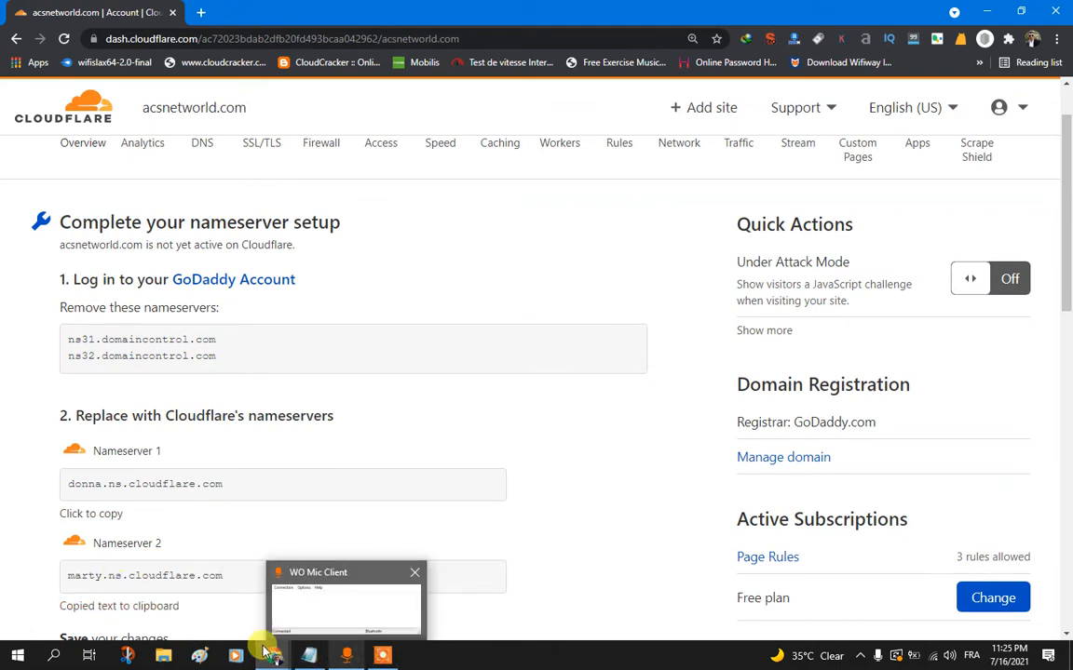
mouse_move(270, 657)
left_click(287, 605)
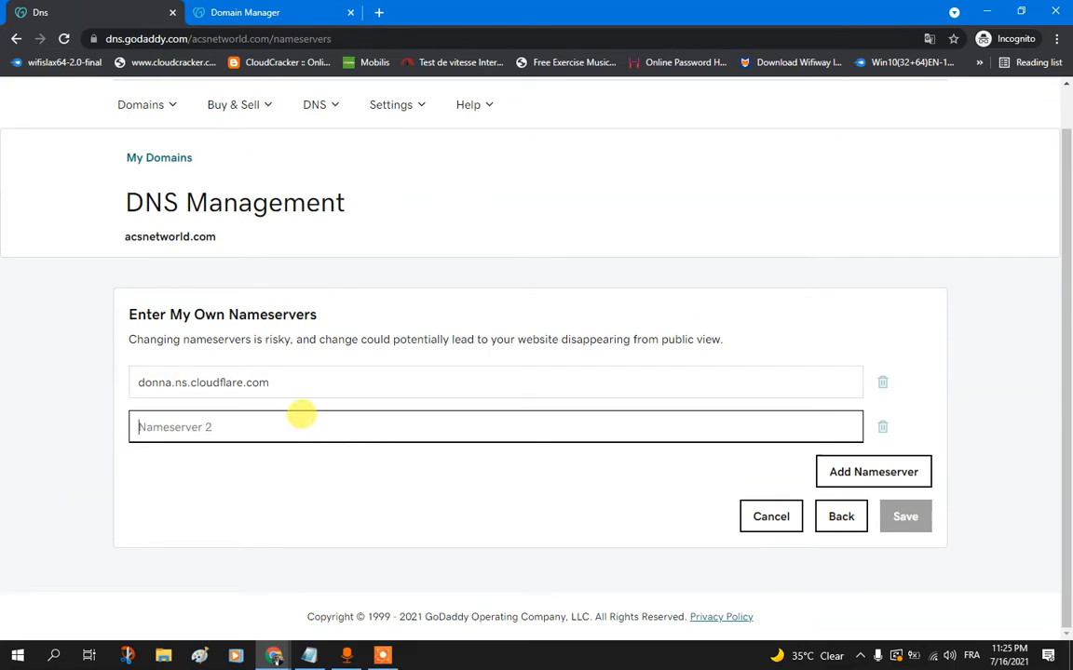
key("ctrl+v")
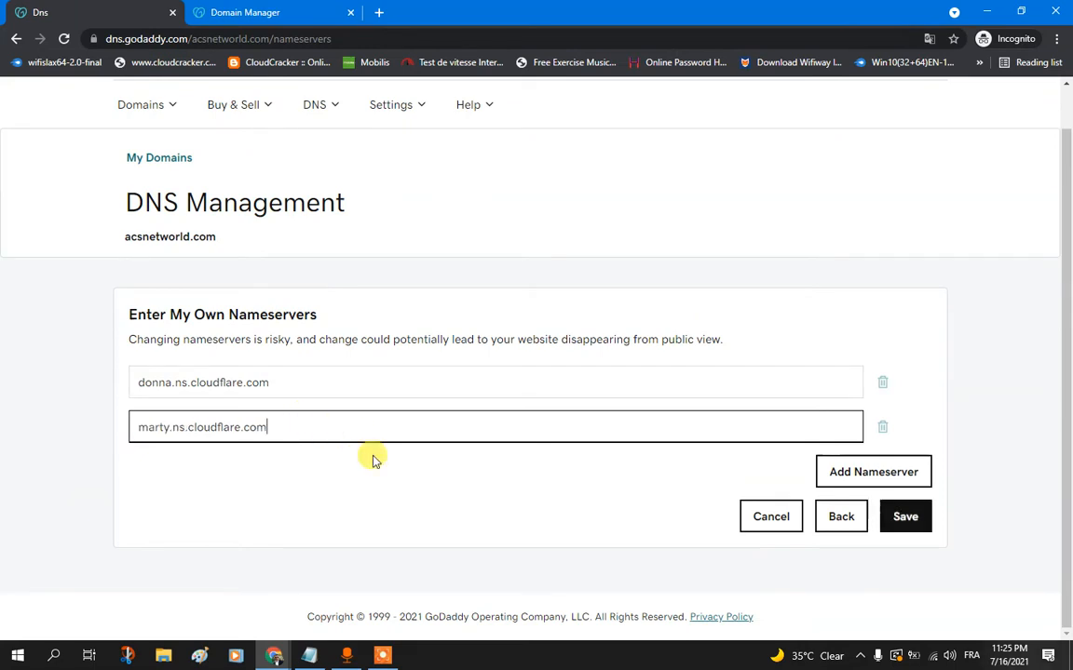
Step: Save the custom nameservers, consent to the nameserver update for acsnetworld.com, and continue
left_click(908, 520)
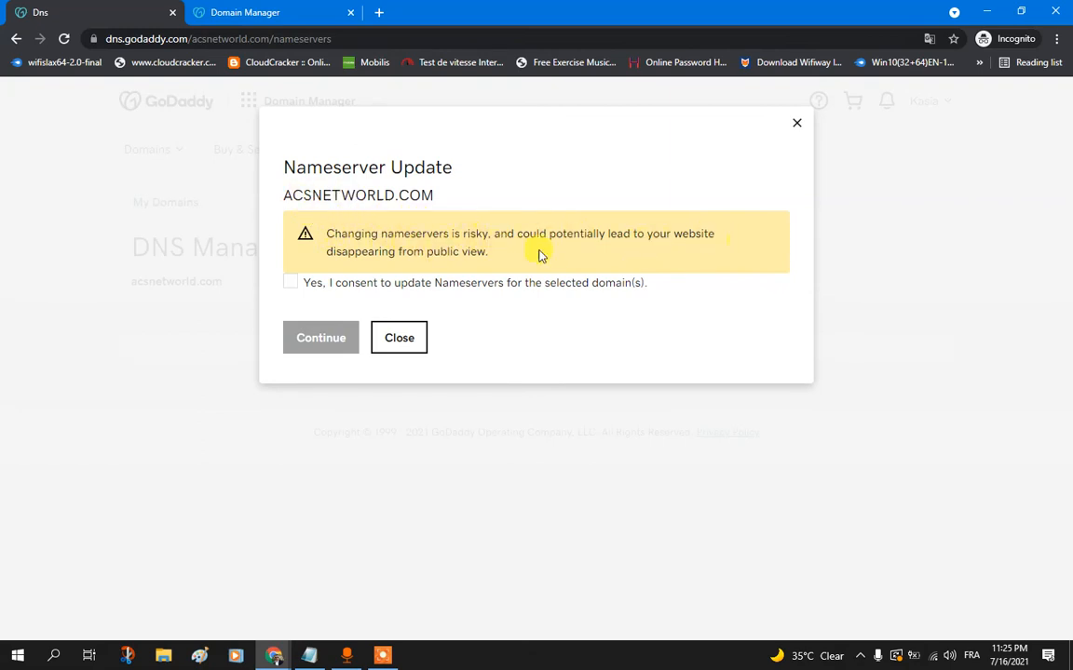
left_click(291, 284)
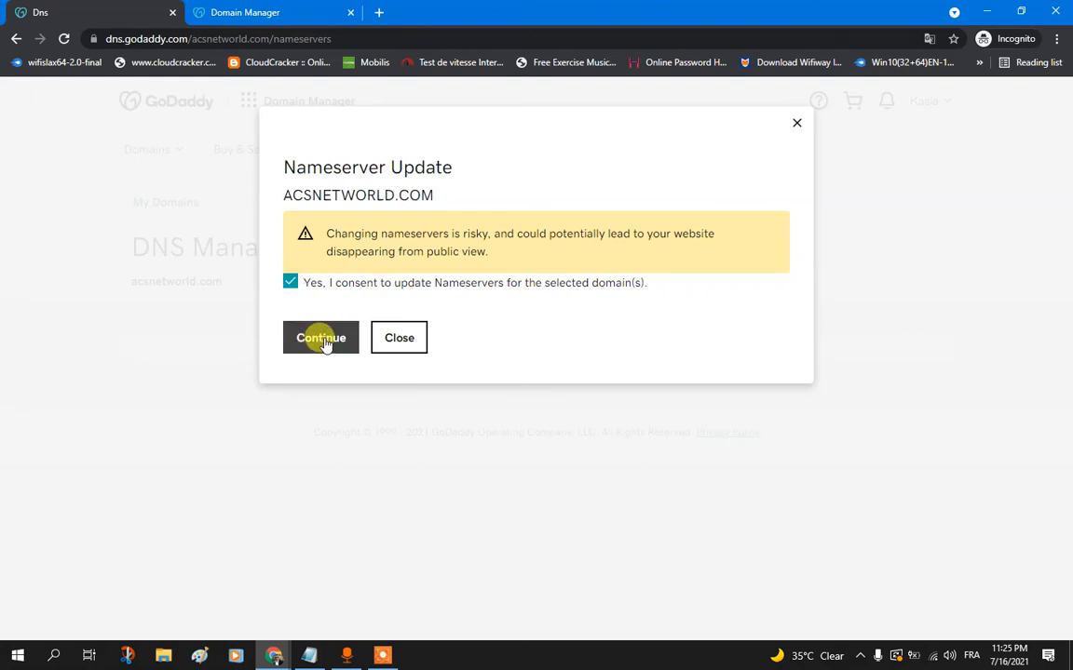
left_click(321, 339)
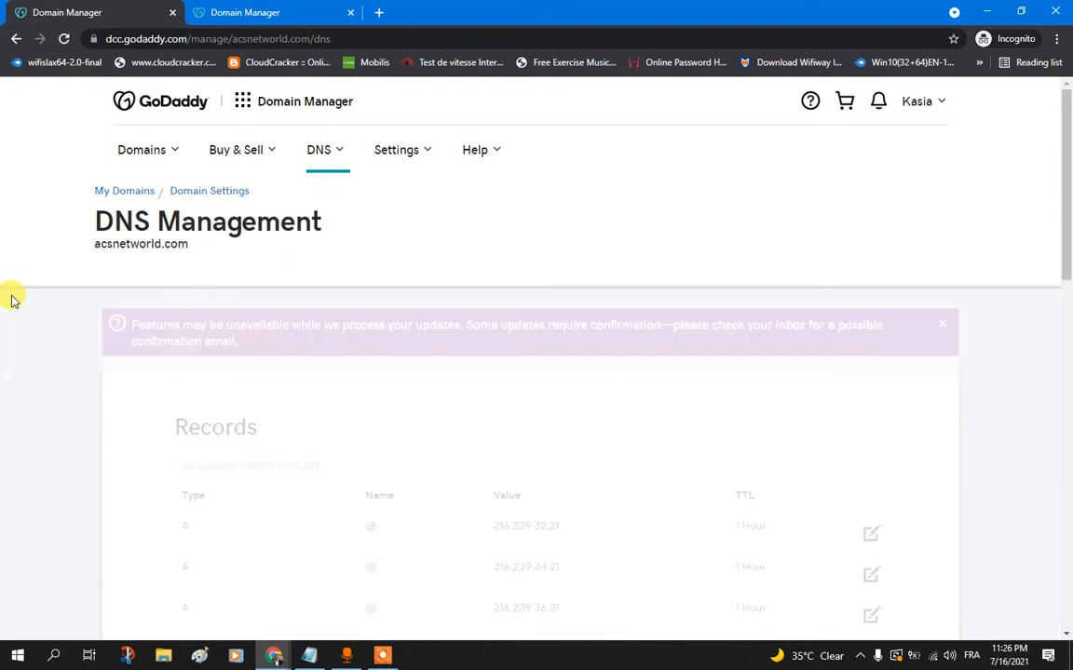
Step: Review the Records and Nameservers sections of the DNS Management page to check the nameserver update
scroll(13, 299, "down", 5)
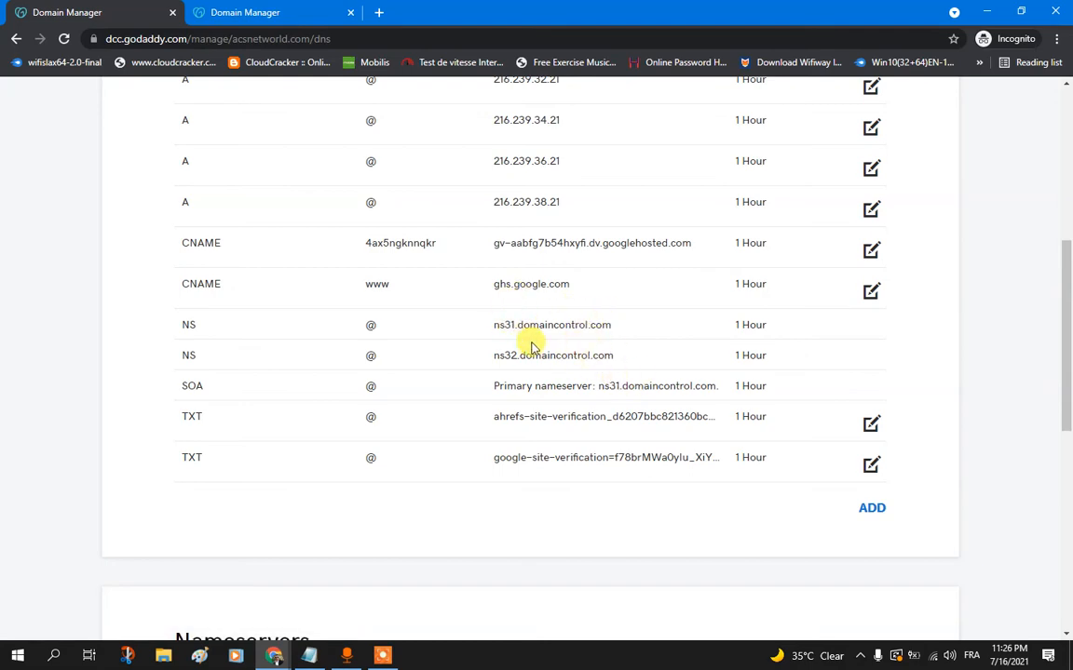
scroll(5, 428, "up", 5)
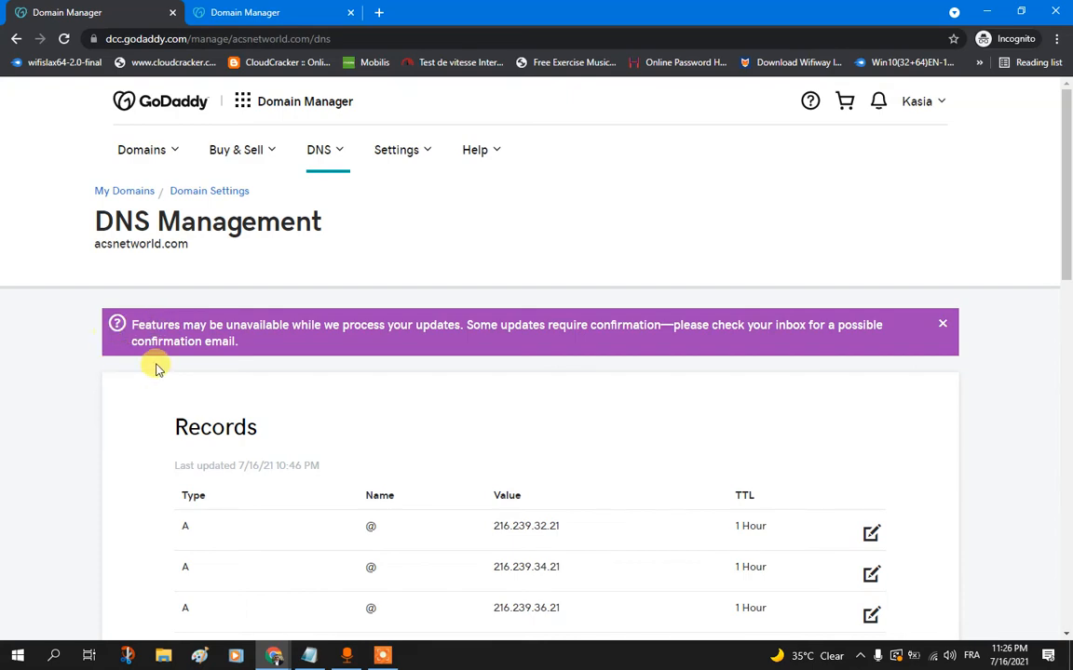
scroll(120, 352, "down", 2)
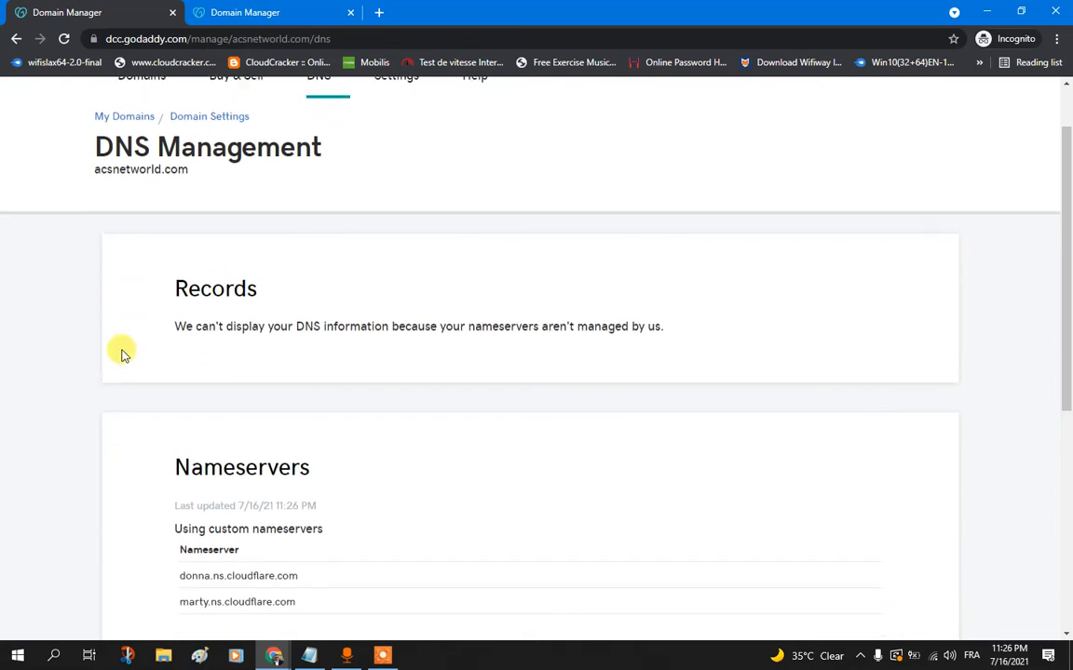
scroll(26, 345, "down", 2)
scroll(26, 342, "up", 1)
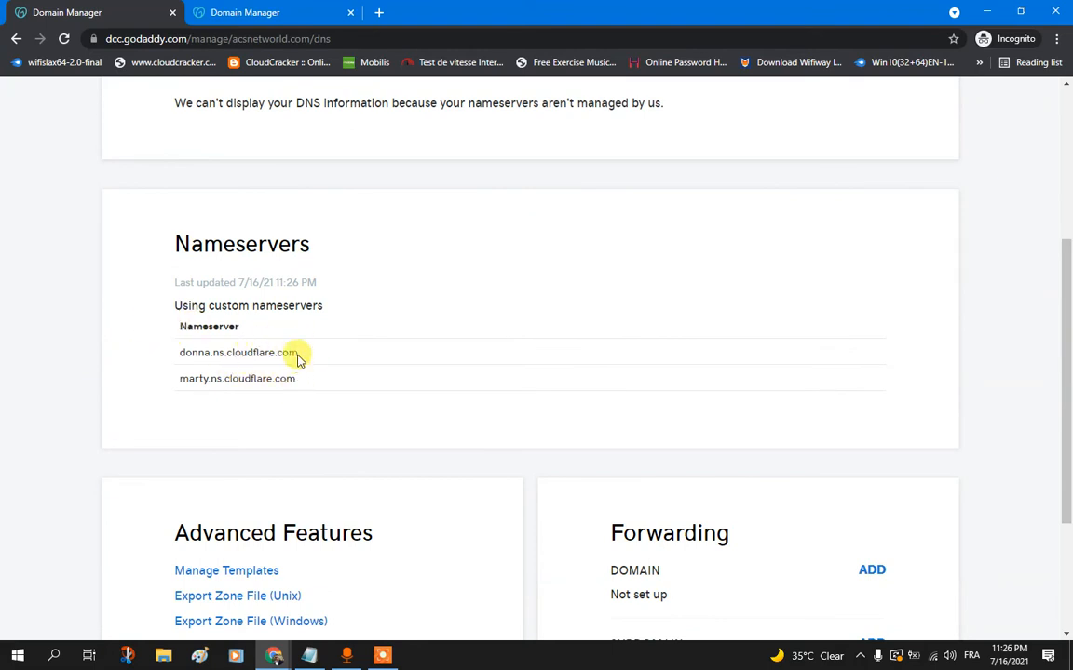
scroll(256, 359, "up", 1)
scroll(251, 362, "up", 3)
scroll(251, 359, "down", 2)
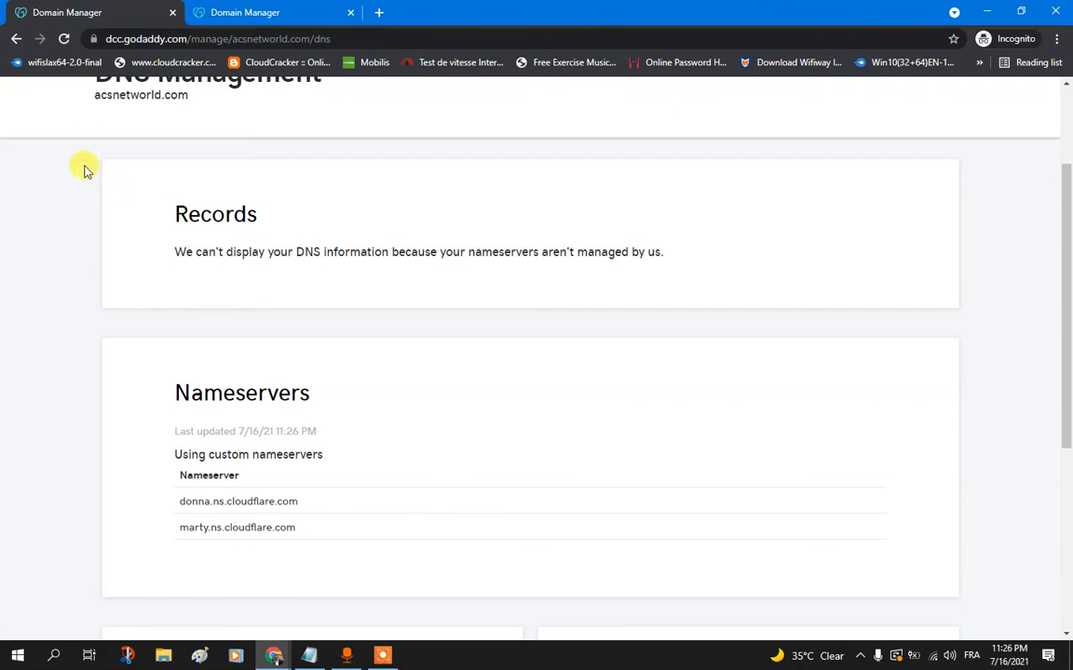
Step: Check the nameserver settings of acsnetworld.com from the My Domains list, close them without changes, and return to DNS Management
left_click(250, 12)
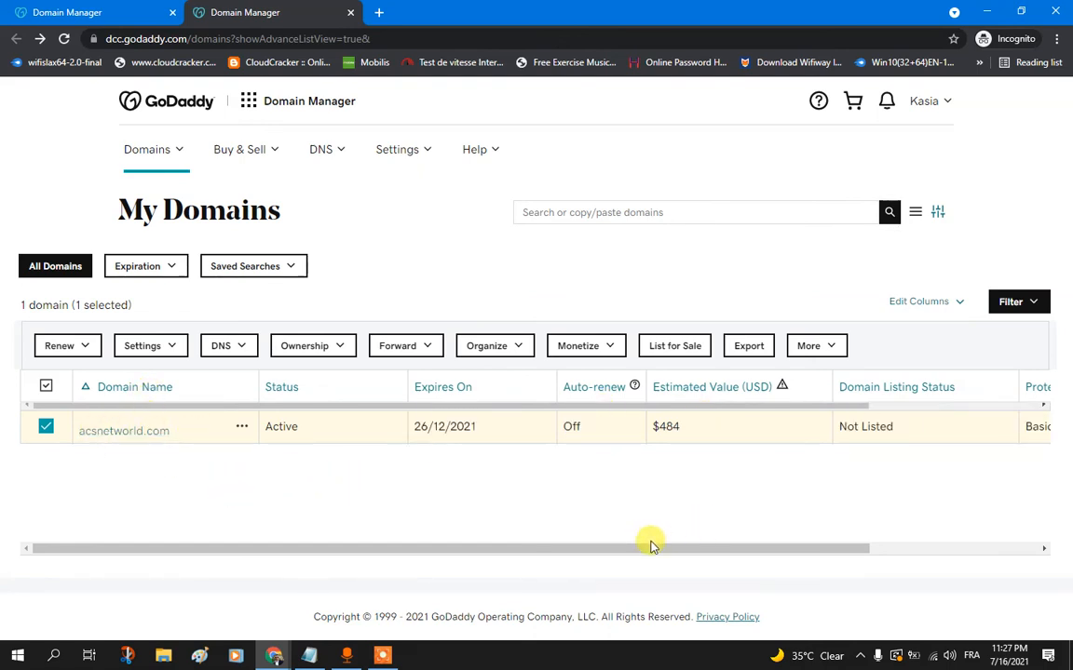
left_click_drag(678, 551, 722, 551)
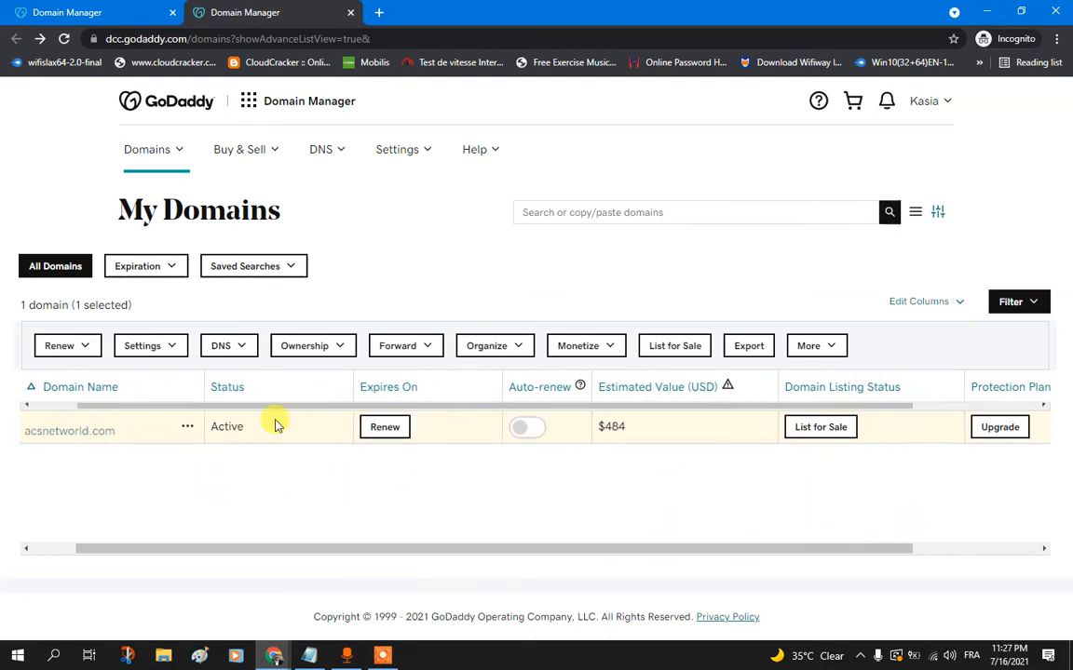
left_click(233, 346)
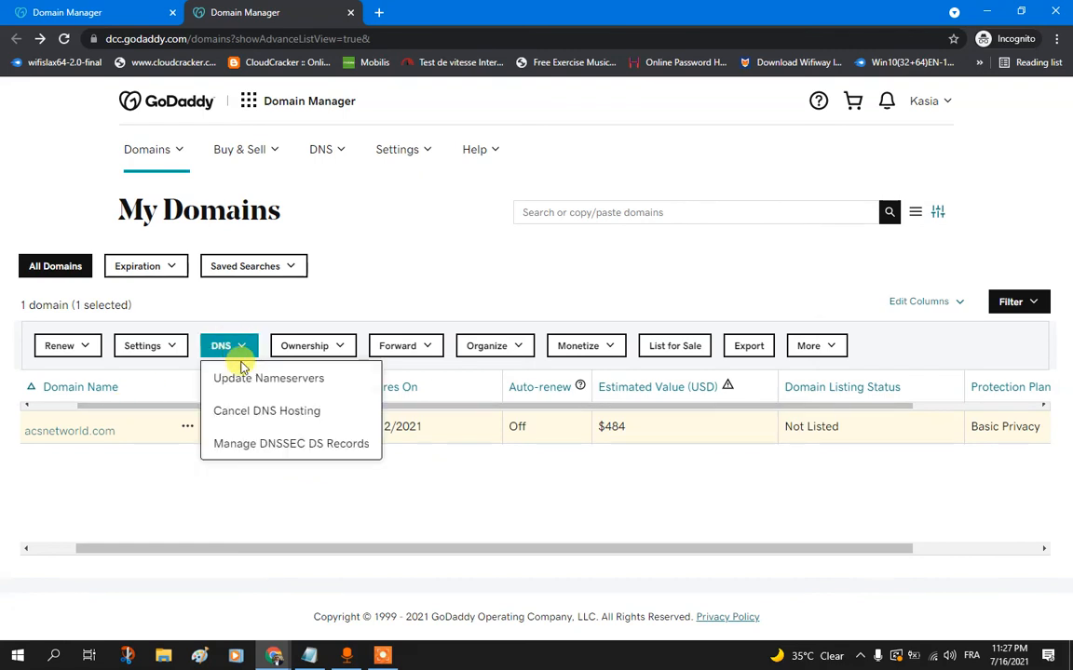
left_click(301, 389)
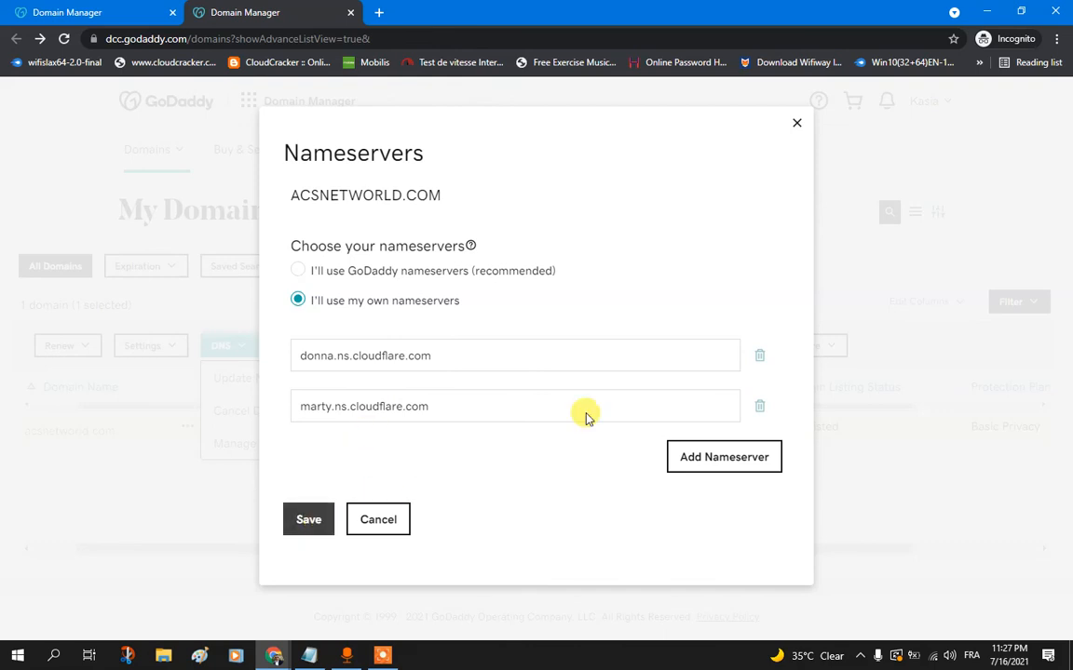
left_click(796, 126)
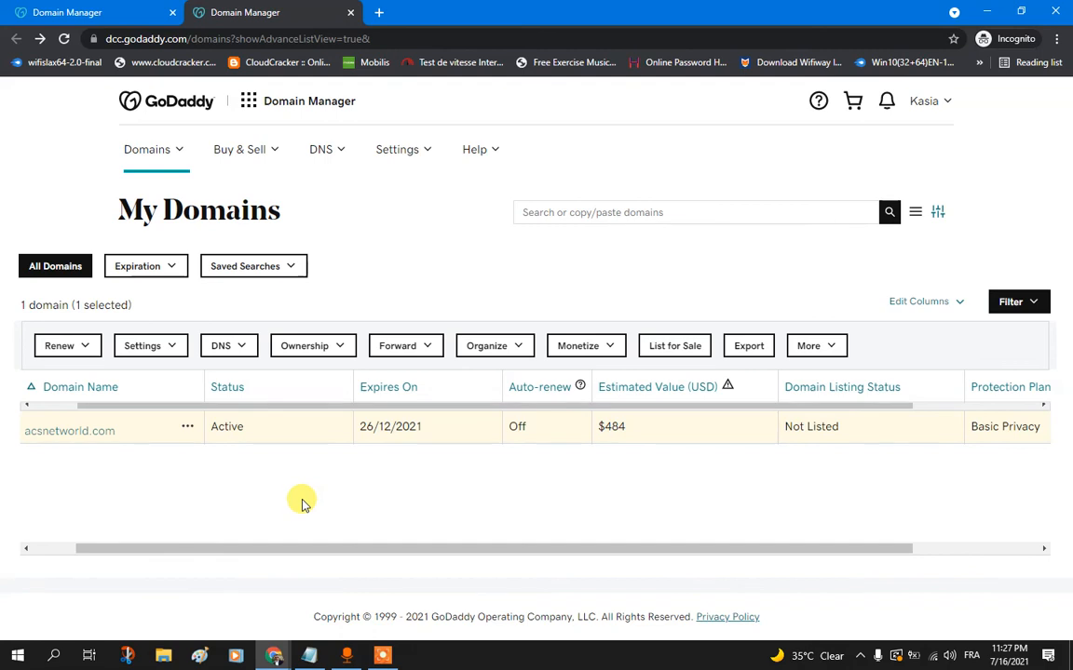
left_click(110, 13)
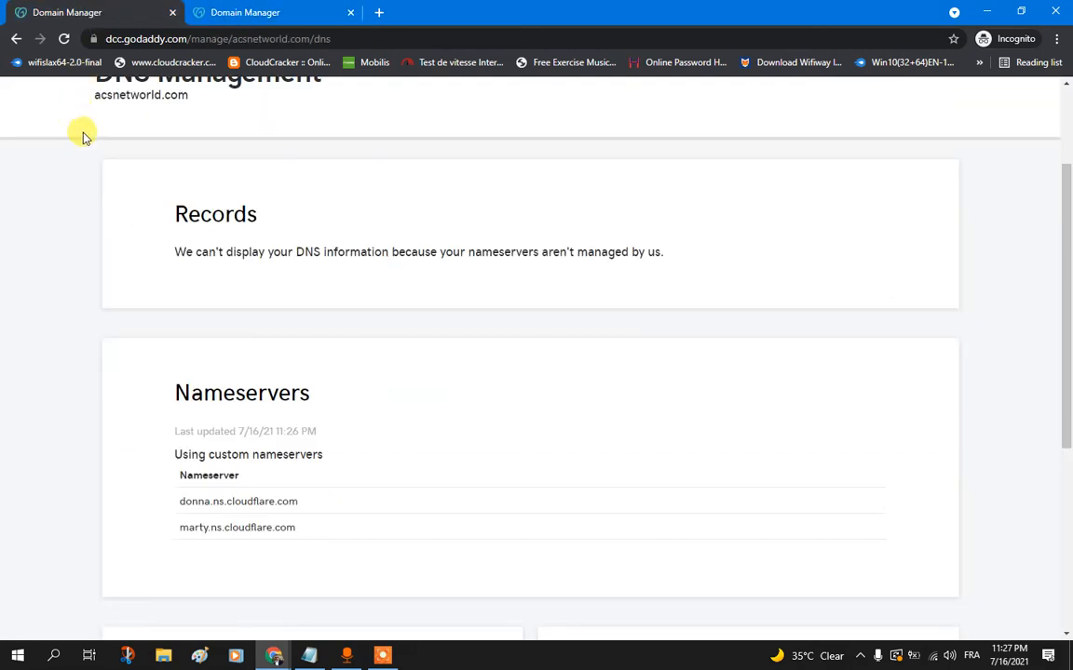